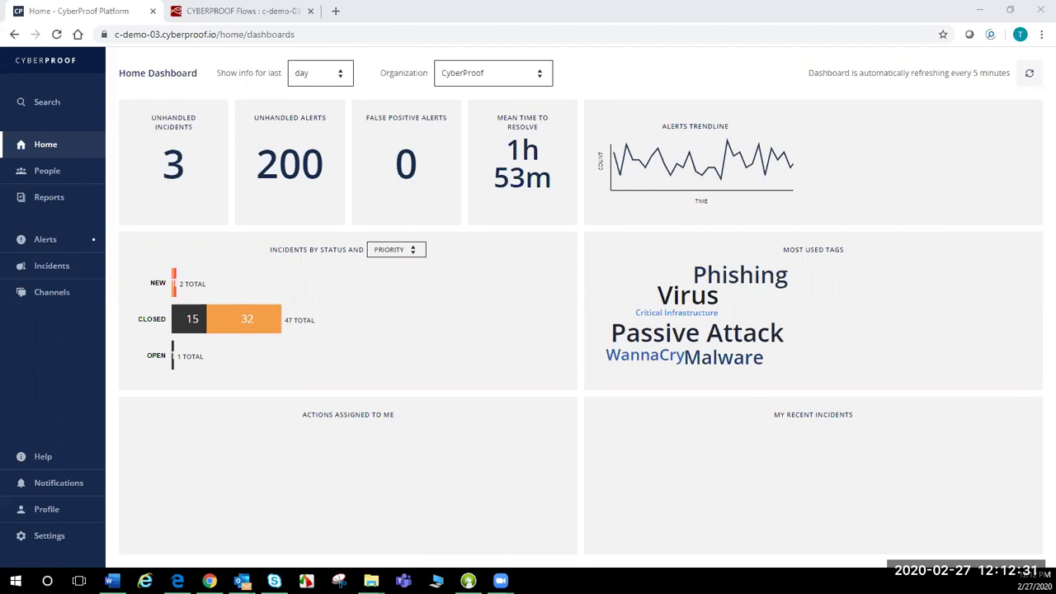
# Open the Incidents list under Alerts, showing the new high-severity 'Meterpreter' malware incident
pyautogui.click(72, 240)
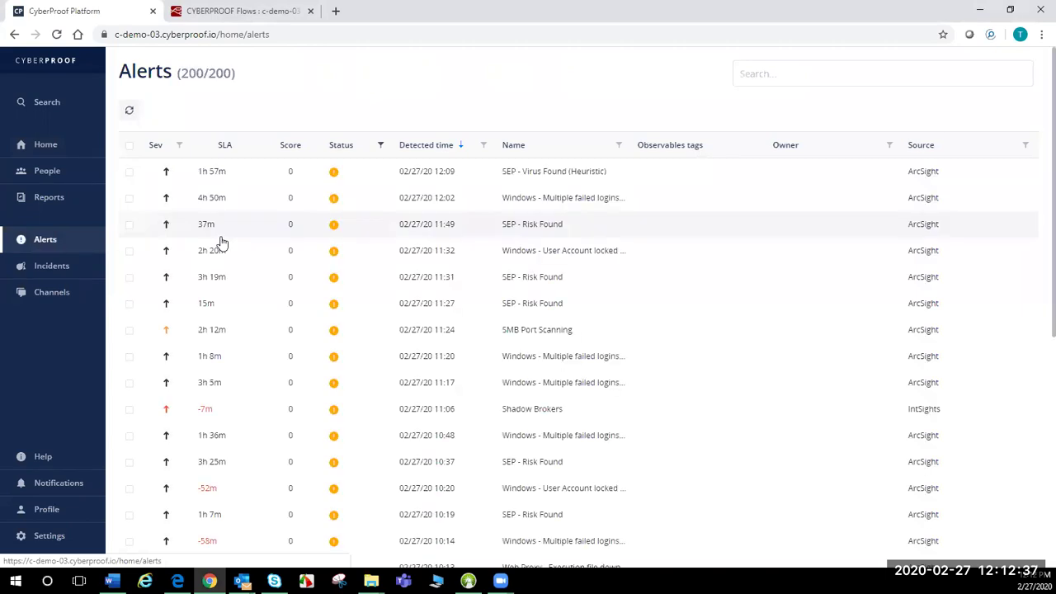
pyautogui.click(51, 265)
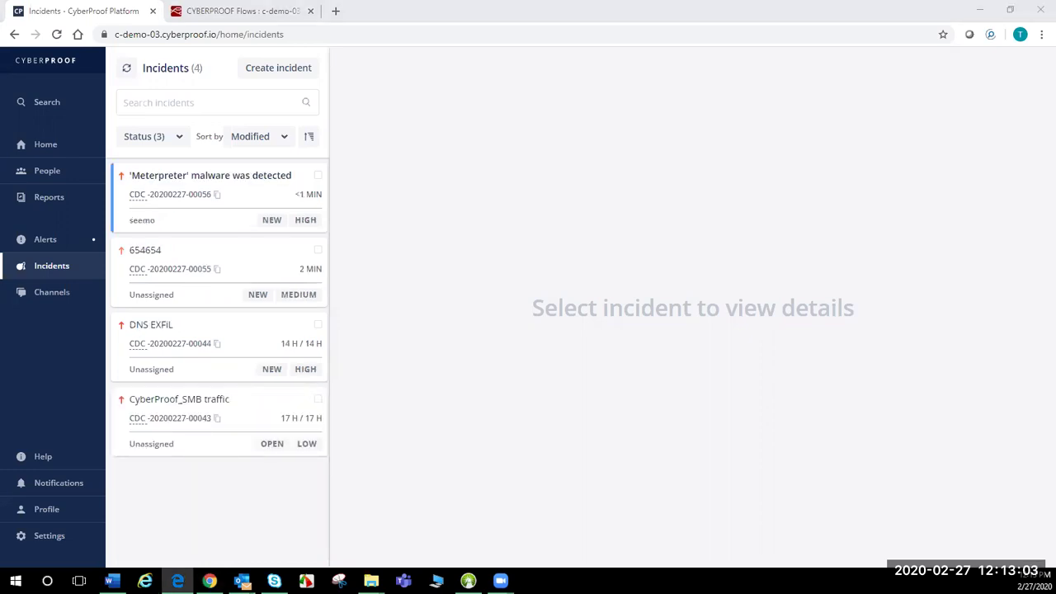
pyautogui.click(208, 186)
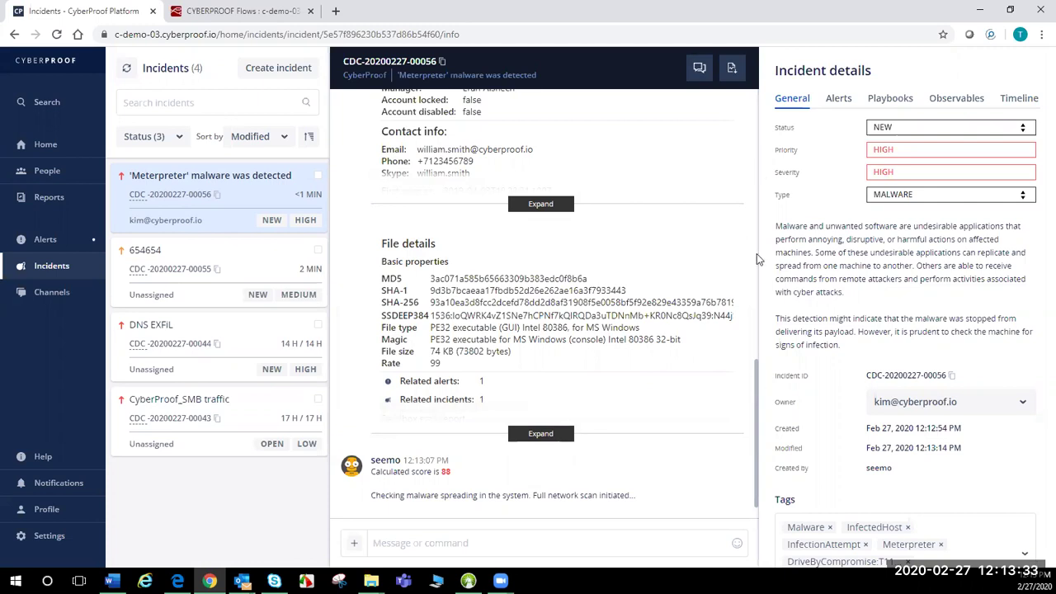
pyautogui.click(756, 121)
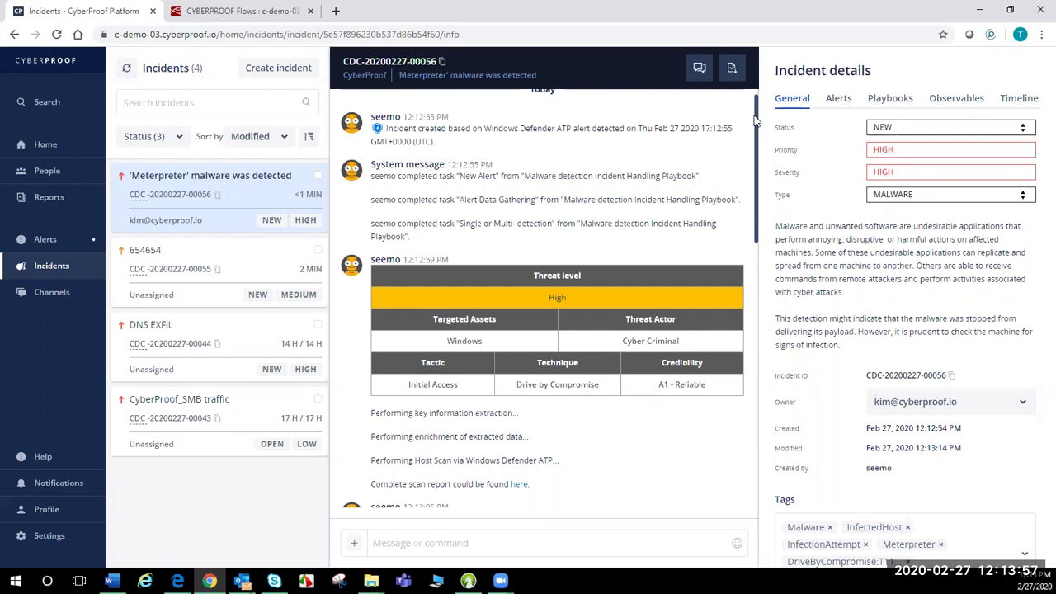
pyautogui.scroll(1, 755, 120)
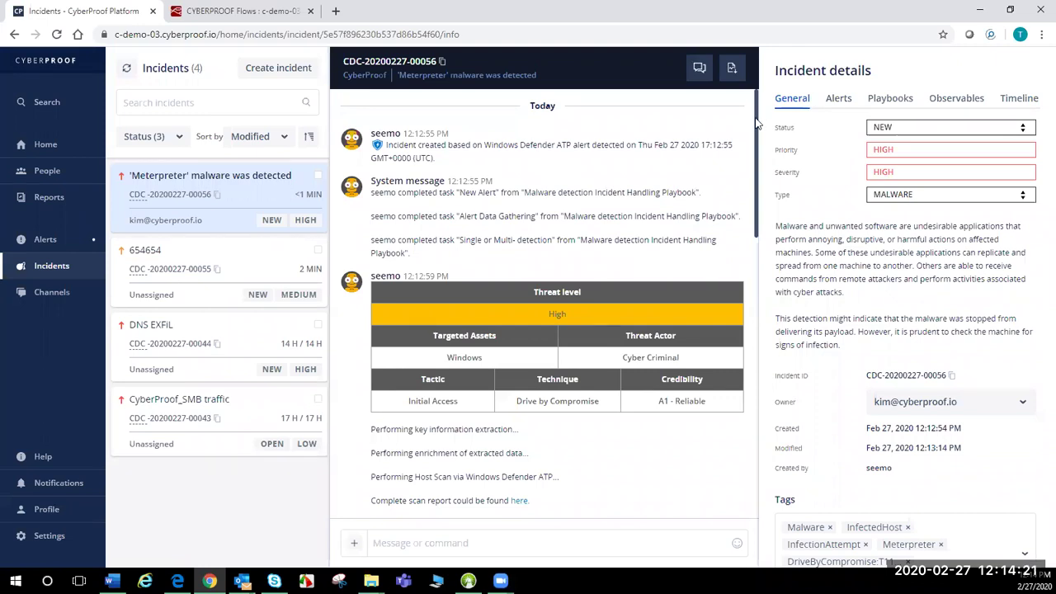
pyautogui.moveTo(757, 117); pyautogui.dragTo(591, 153)
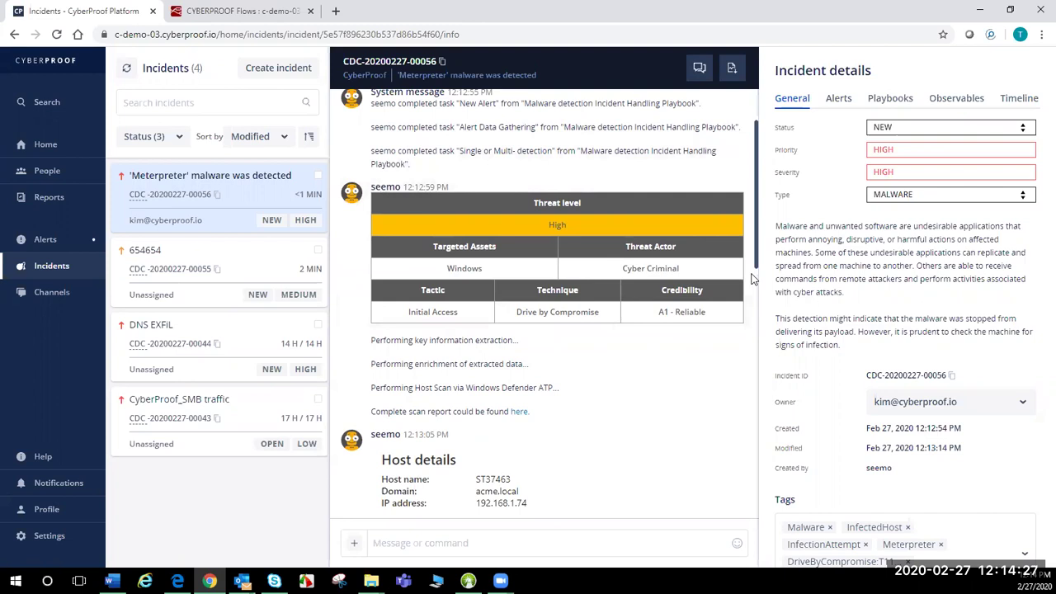
pyautogui.scroll(-1, 752, 287)
pyautogui.moveTo(753, 288); pyautogui.dragTo(750, 317)
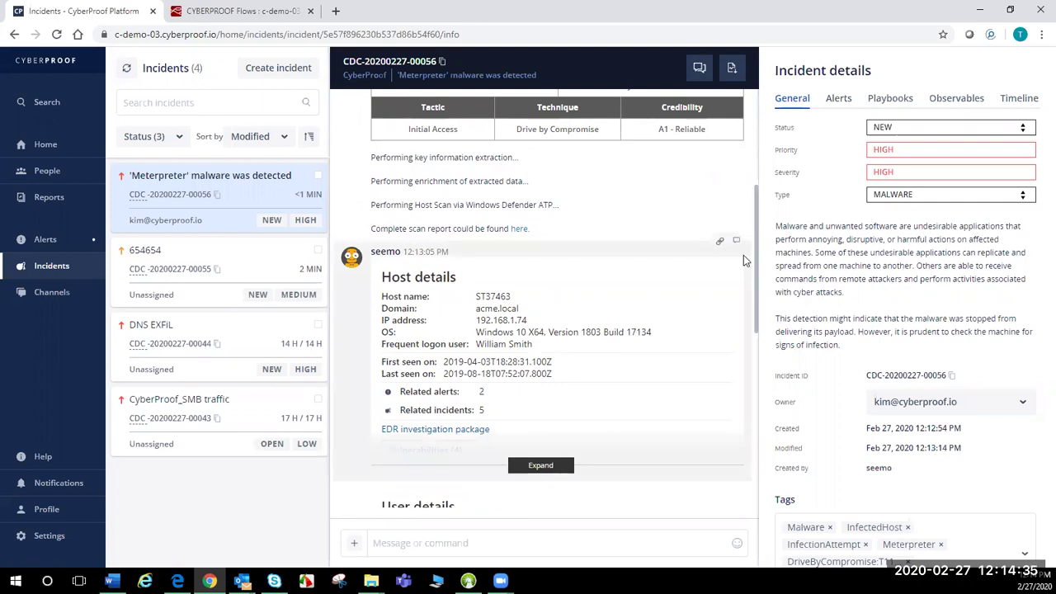
pyautogui.scroll(-1, 752, 307)
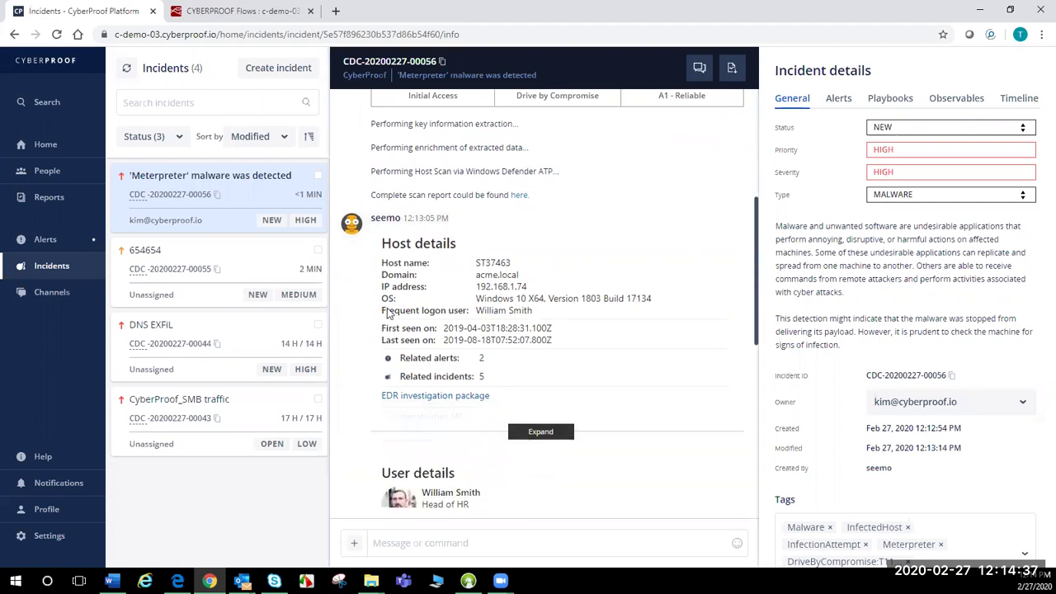
pyautogui.scroll(-3, 388, 309)
# Expand the host details card to show its four vulnerabilities and logged-on user
pyautogui.click(529, 337)
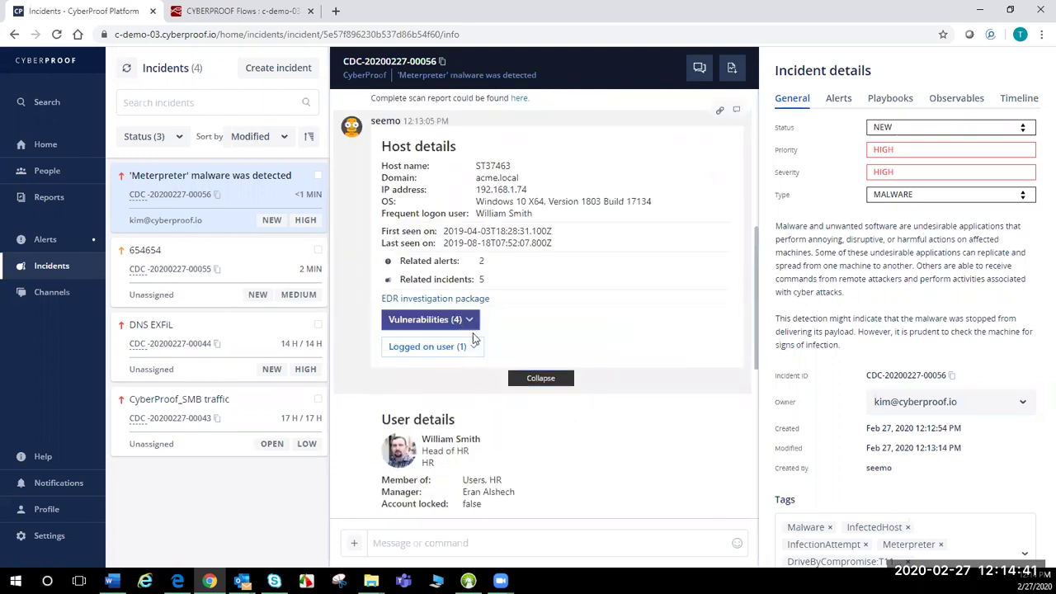
pyautogui.click(467, 321)
pyautogui.click(466, 347)
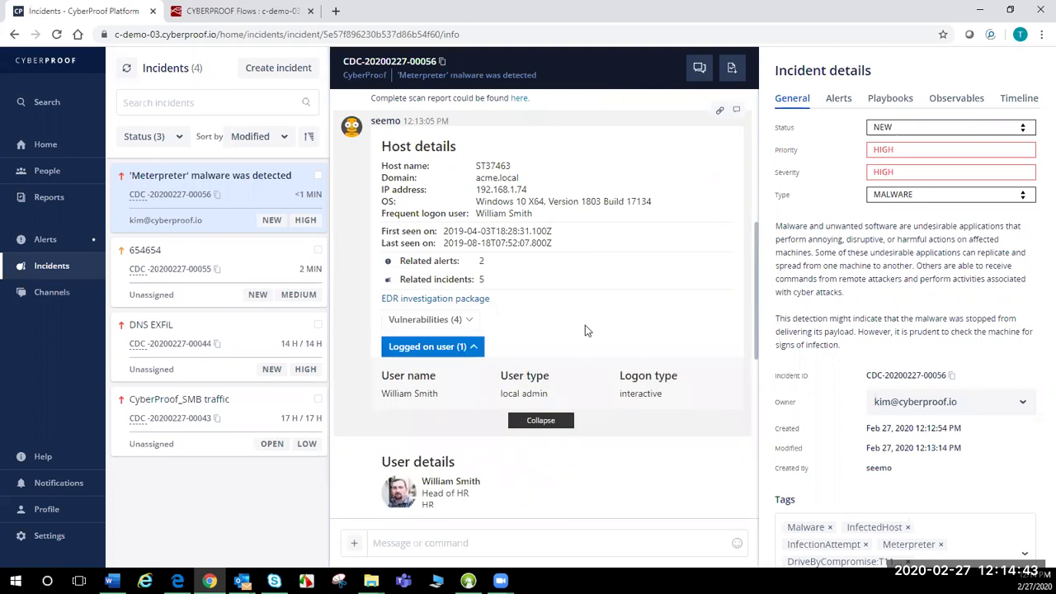
# Expand the user details card to reveal the calculated score of 88 and the network scan
pyautogui.scroll(-4, 532, 244)
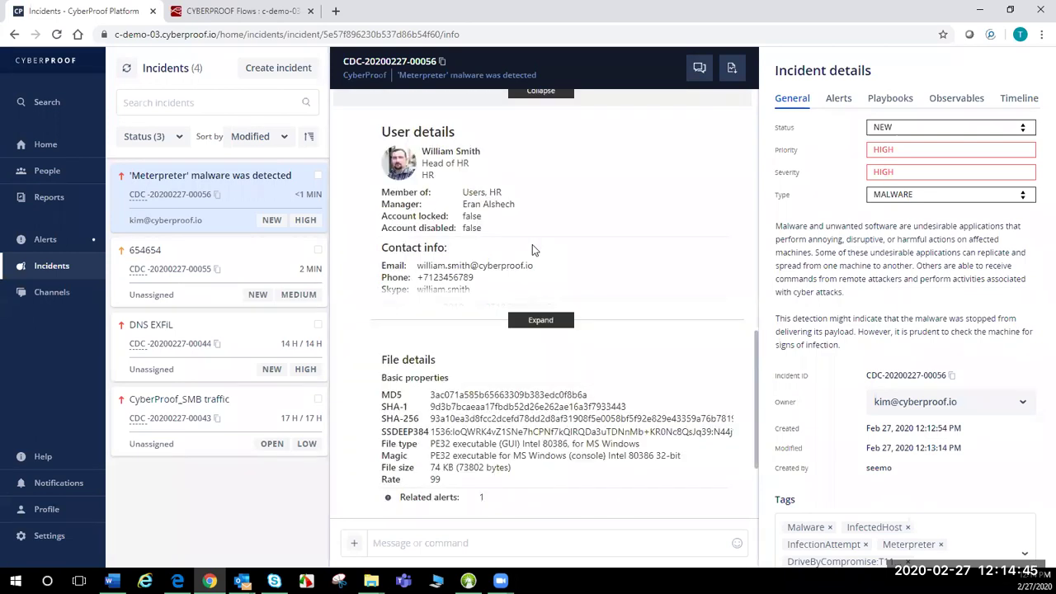
pyautogui.scroll(-2, 547, 238)
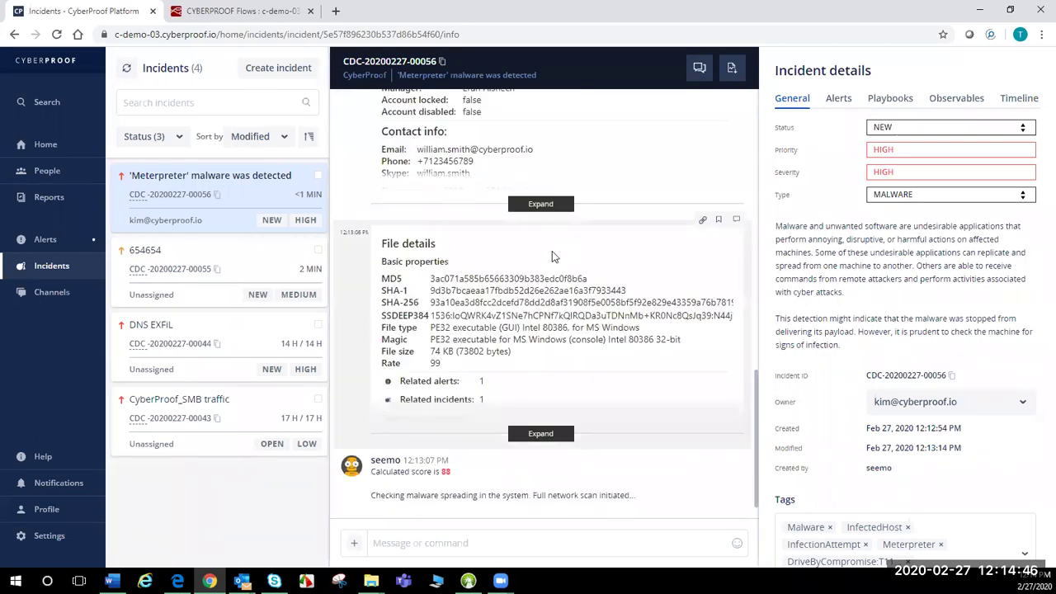
pyautogui.click(551, 208)
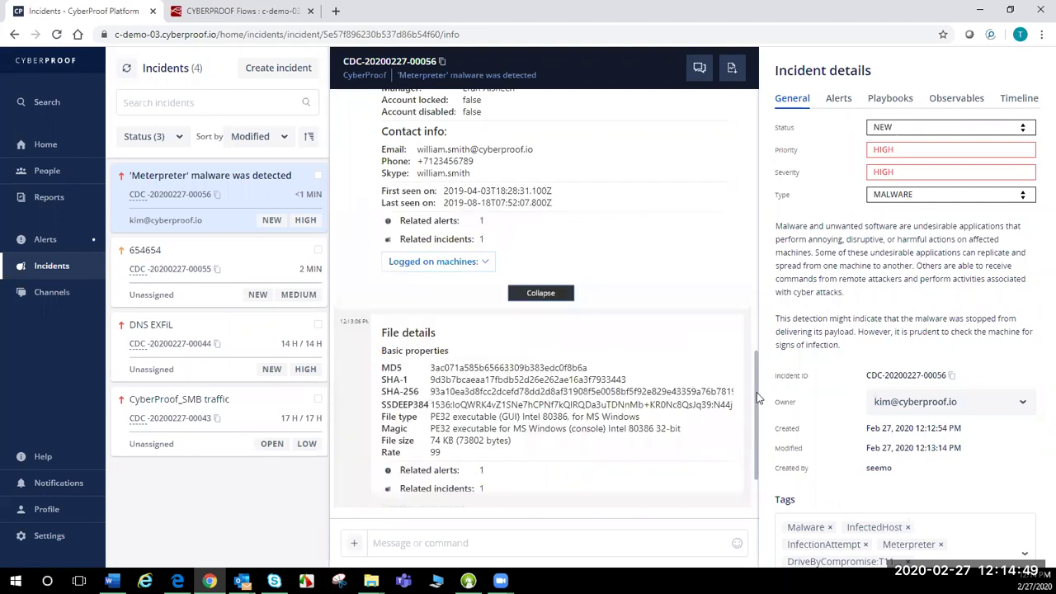
pyautogui.moveTo(760, 399); pyautogui.dragTo(757, 344)
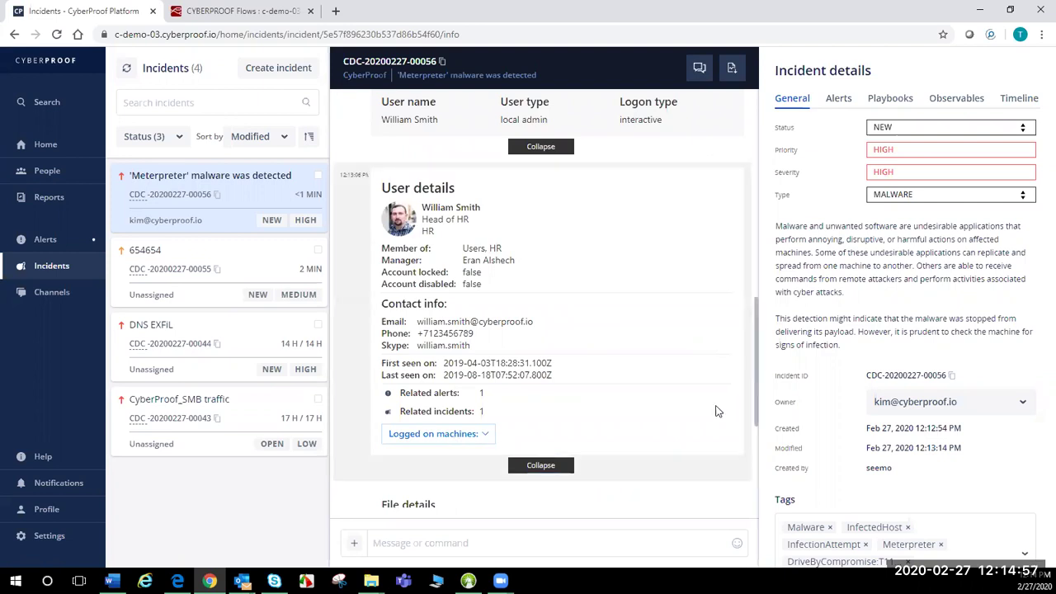
pyautogui.scroll(-3, 628, 368)
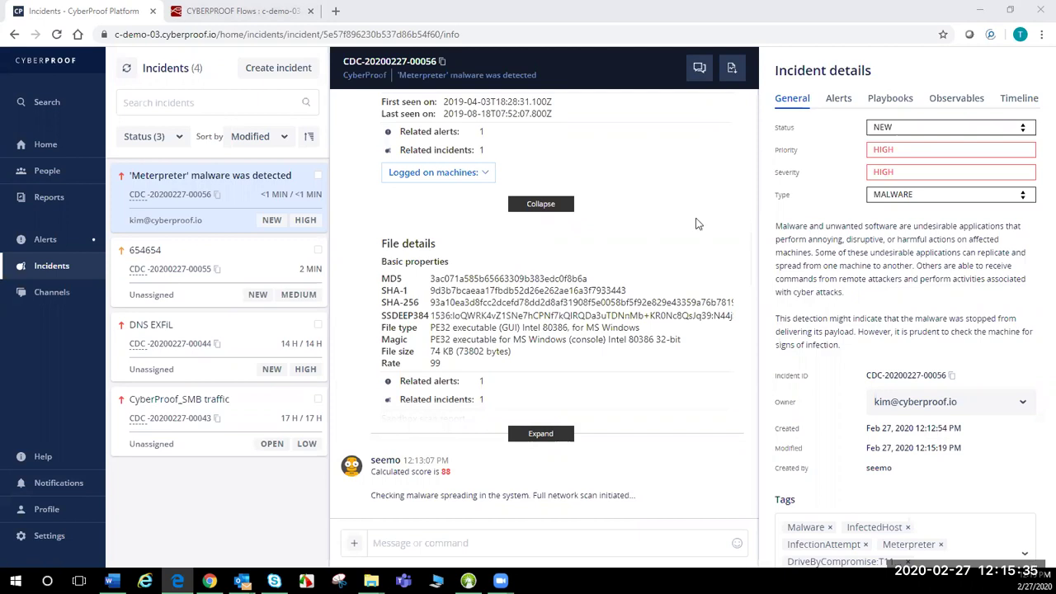
# Look over the Timeline, then list the Observables: one file, one host name, one user account
pyautogui.click(1015, 100)
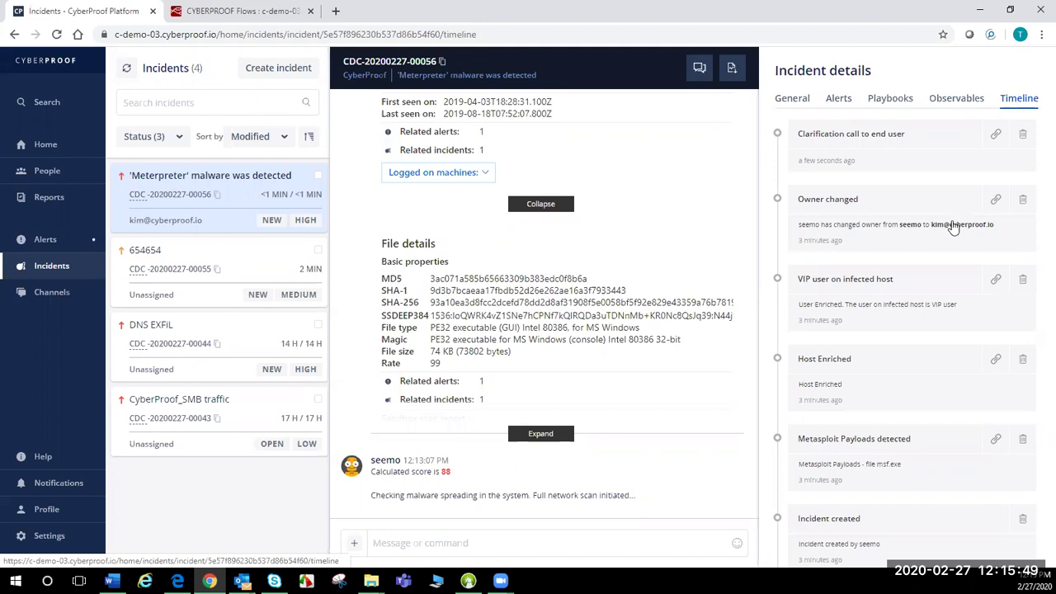
pyautogui.click(956, 100)
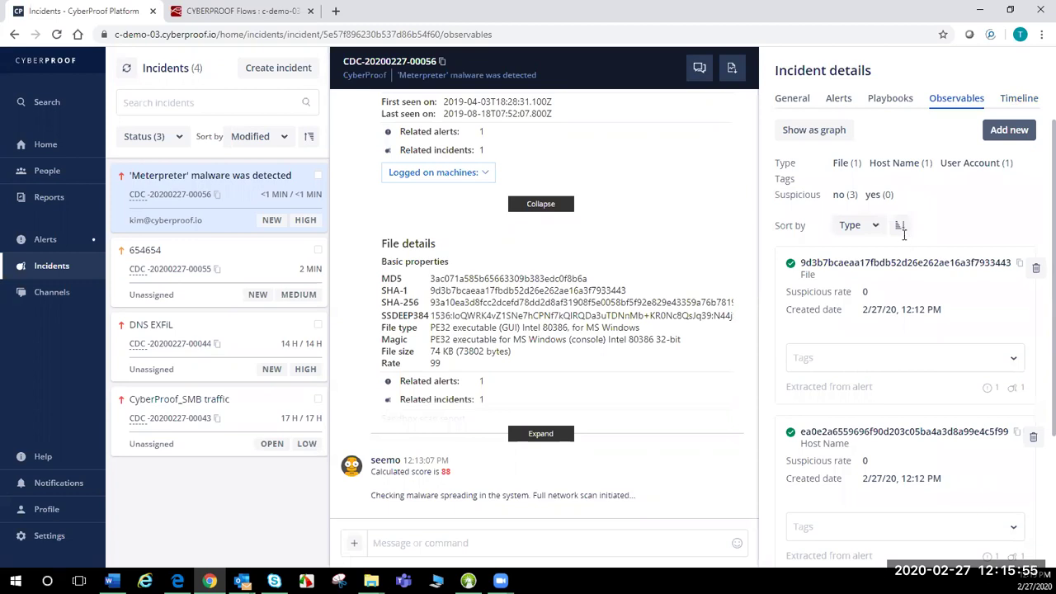
pyautogui.scroll(-2, 928, 406)
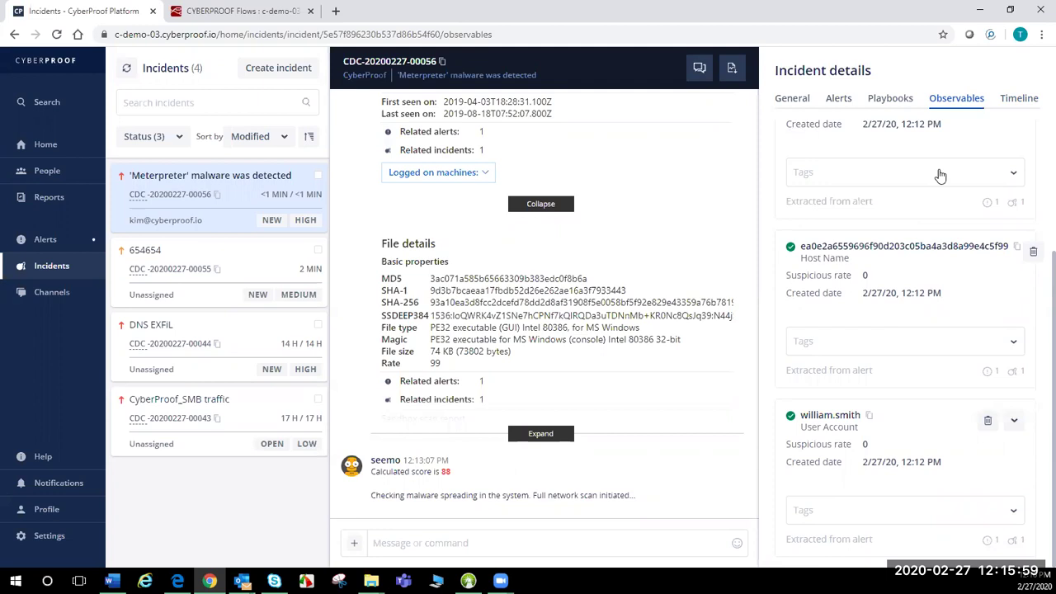
pyautogui.scroll(2, 940, 173)
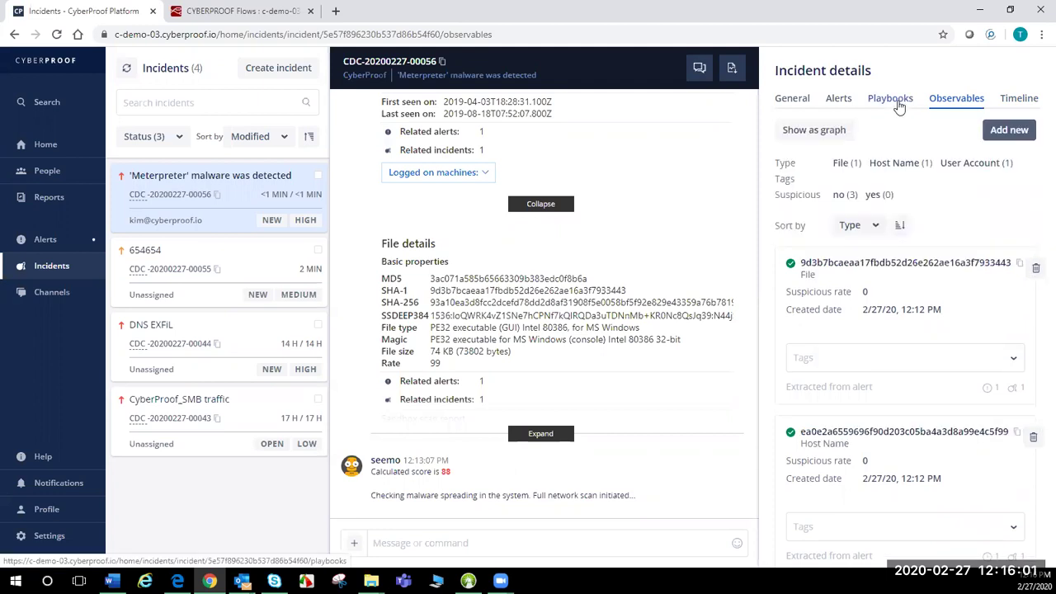
# Review the Malware detection Incident Handling Playbook, then show the one linked 'Meterpreter' alert
pyautogui.click(897, 102)
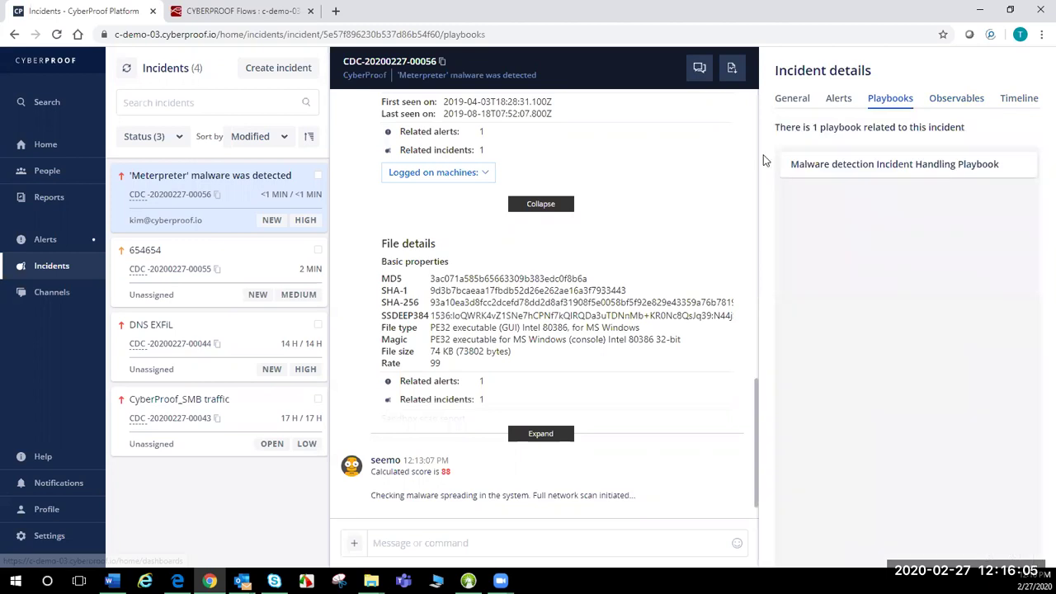
pyautogui.click(876, 169)
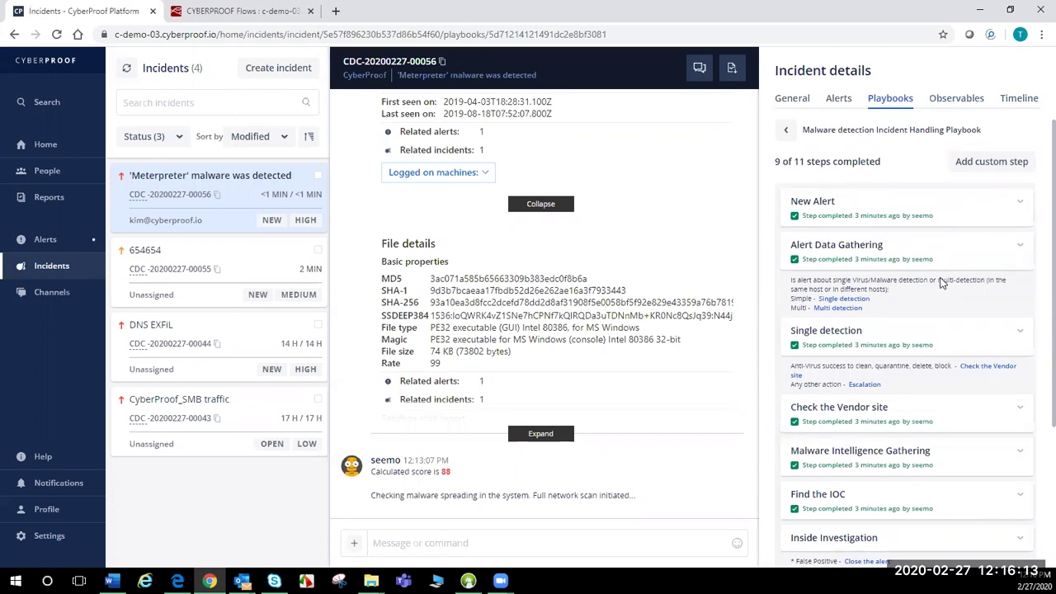
pyautogui.scroll(-3, 943, 279)
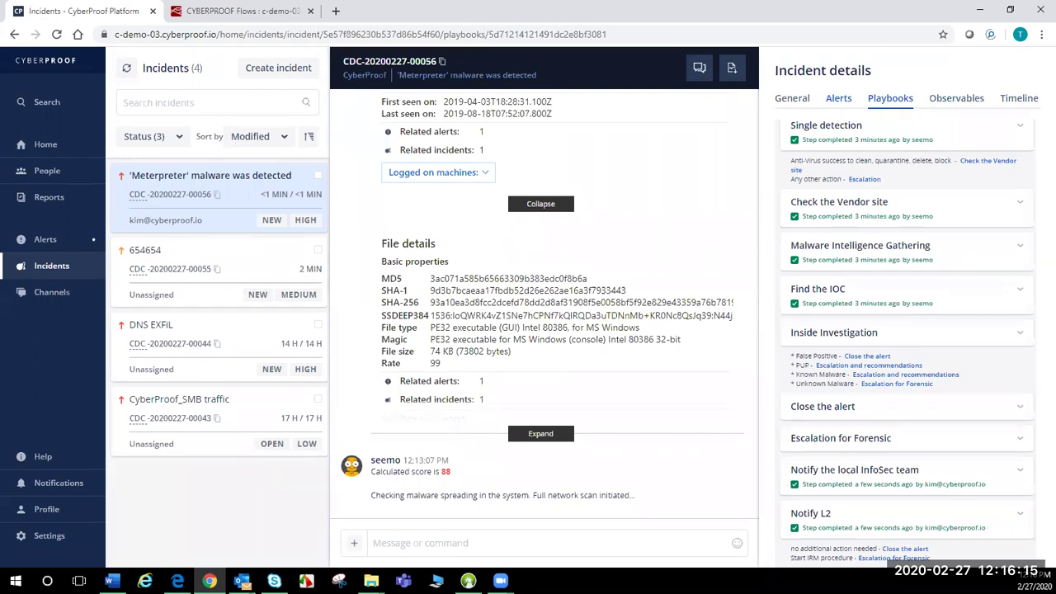
pyautogui.click(838, 98)
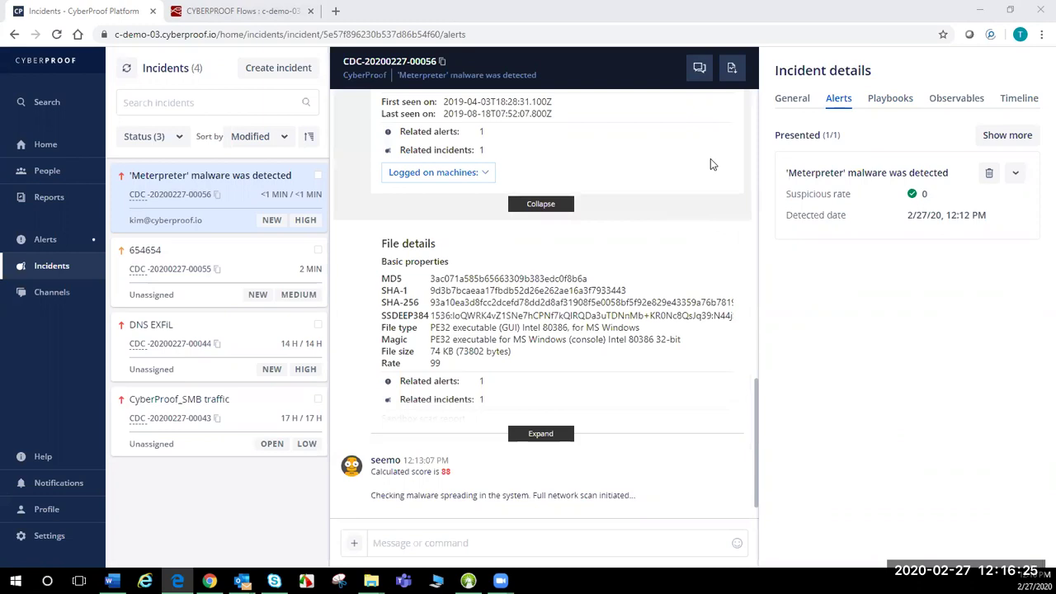
pyautogui.click(731, 71)
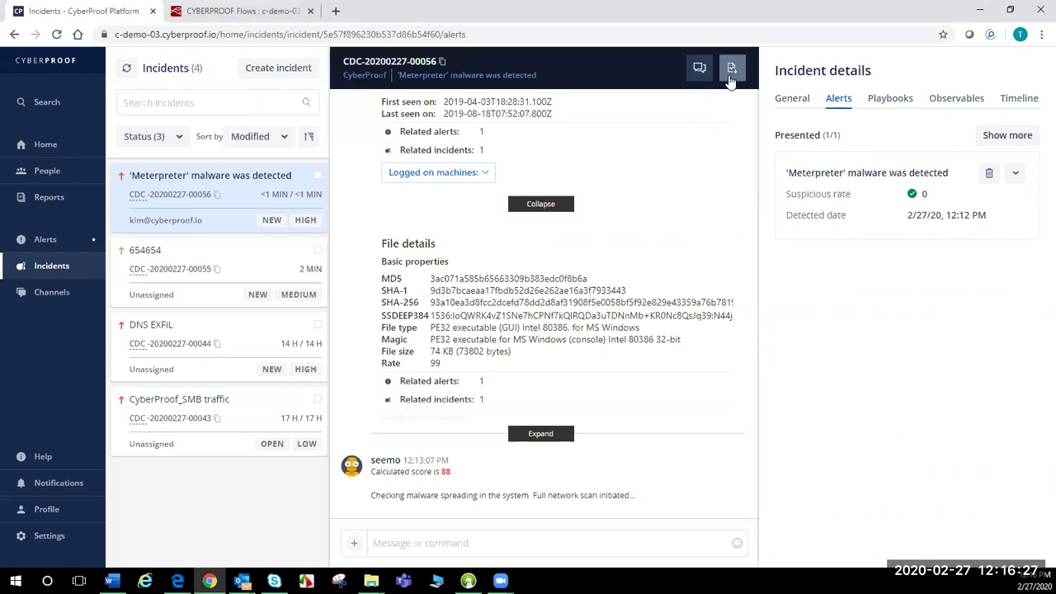
# Export the incident as an 11-page PDF report and read through to the incident-creation entry
pyautogui.click(730, 73)
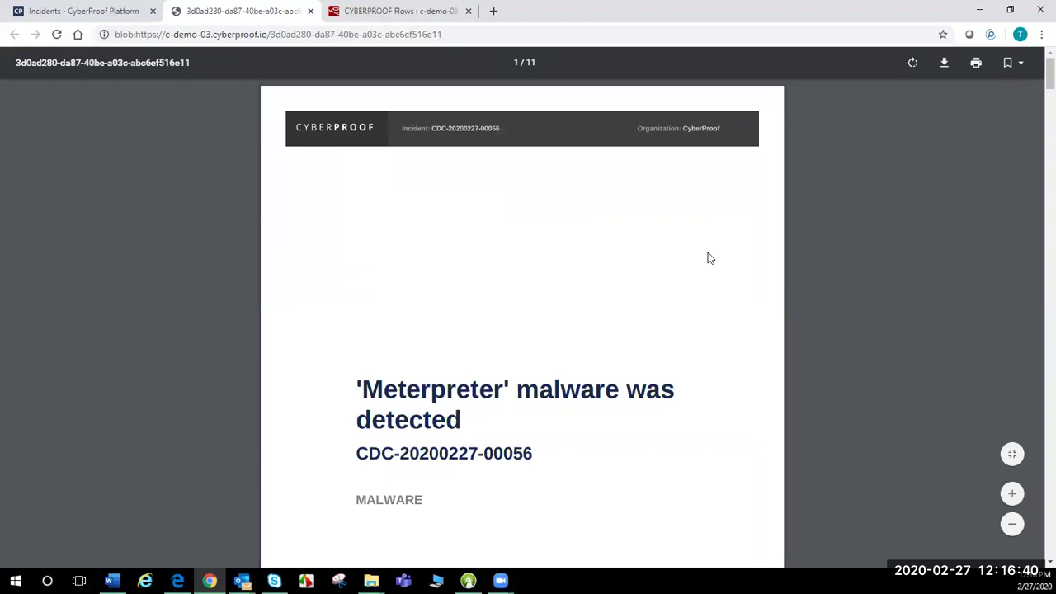
pyautogui.scroll(-4, 652, 310)
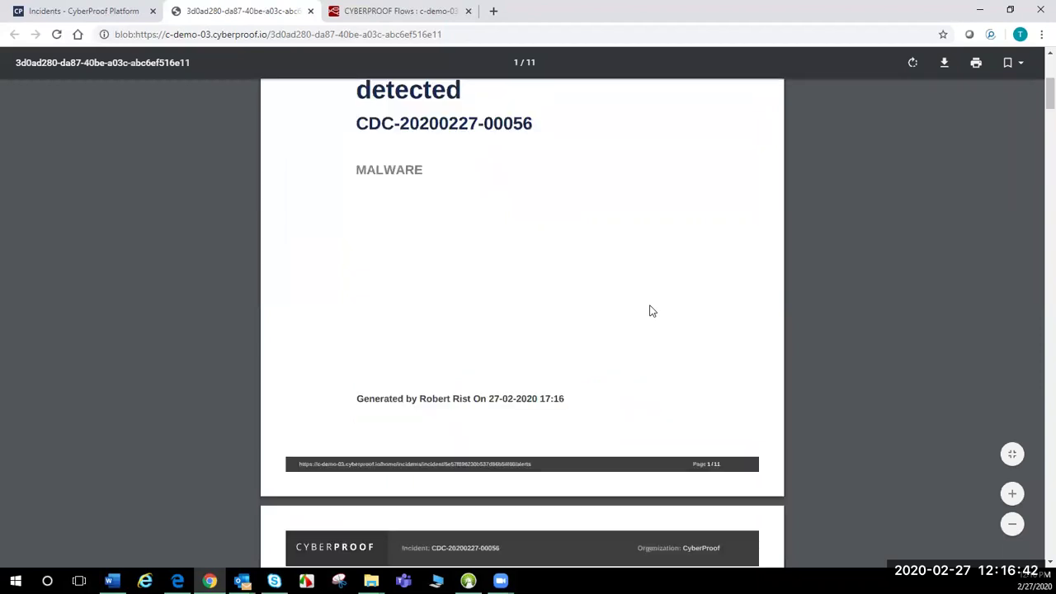
pyautogui.scroll(-11, 652, 310)
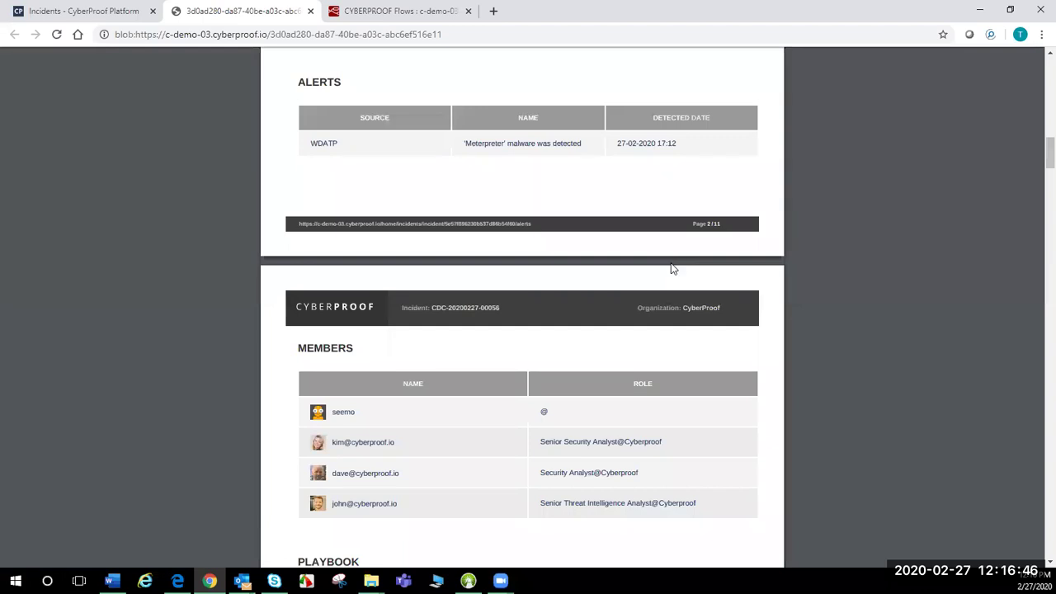
pyautogui.scroll(4, 673, 264)
pyautogui.scroll(1, 673, 269)
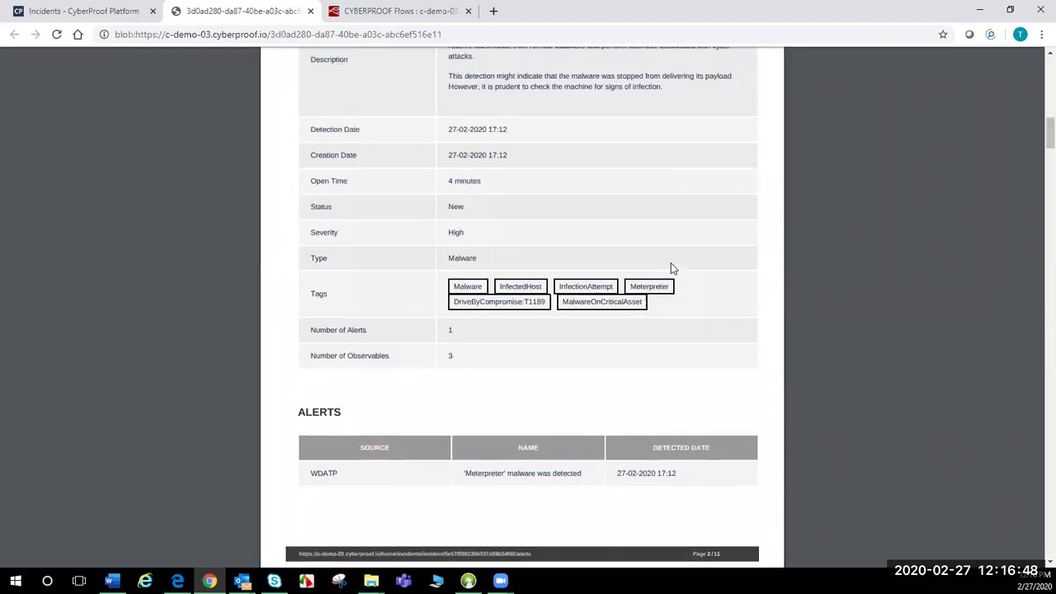
pyautogui.scroll(4, 674, 269)
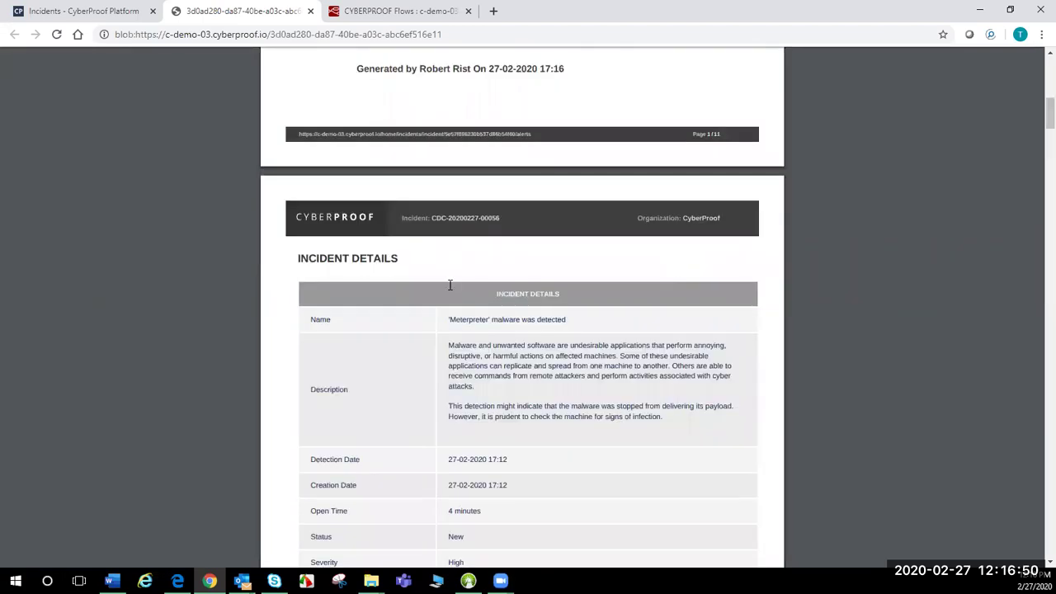
pyautogui.scroll(-4, 523, 286)
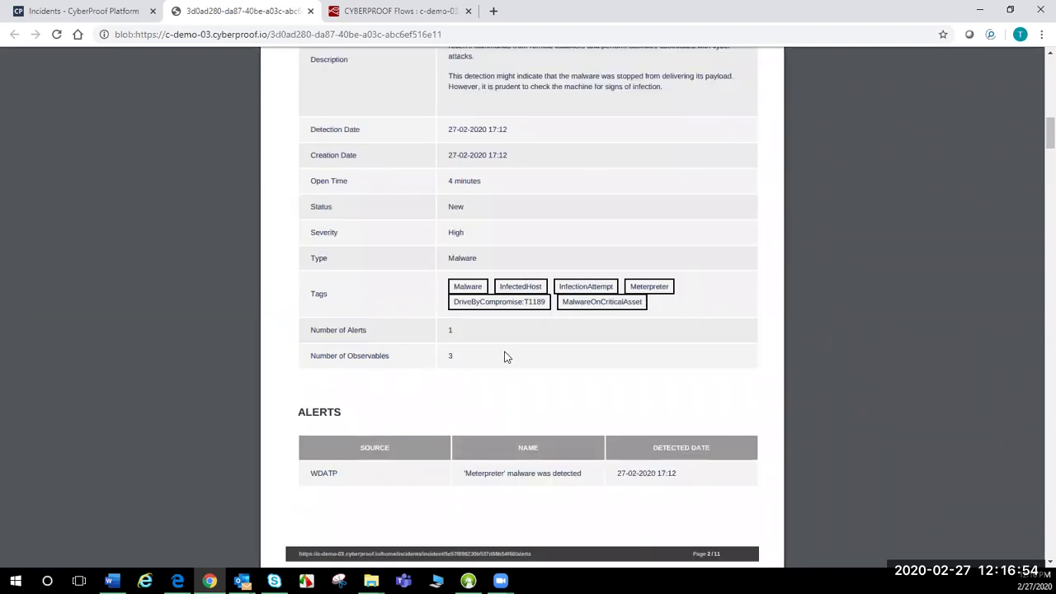
pyautogui.scroll(-4, 506, 356)
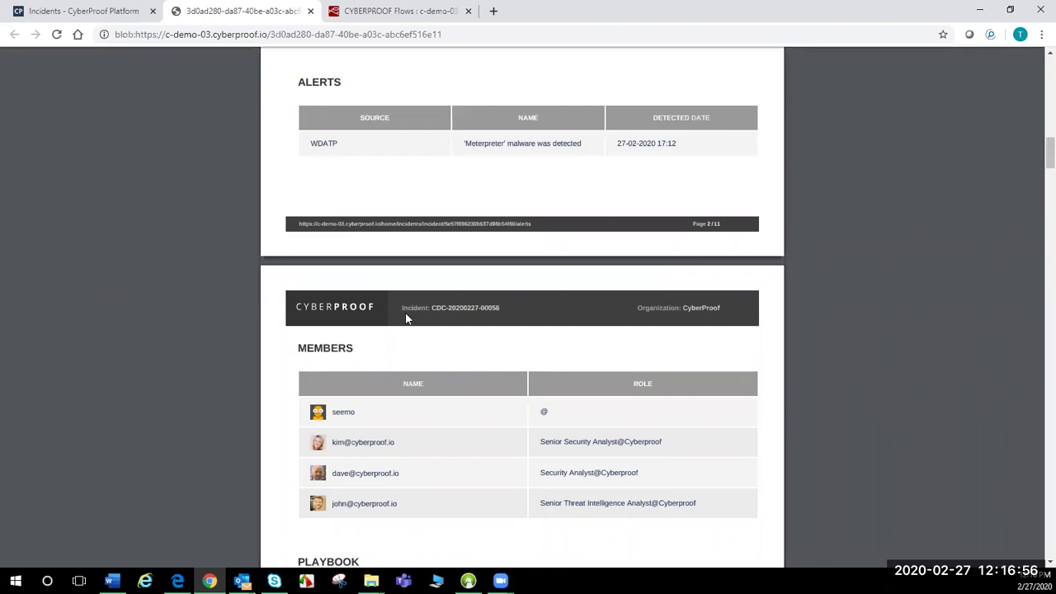
pyautogui.scroll(-4, 437, 358)
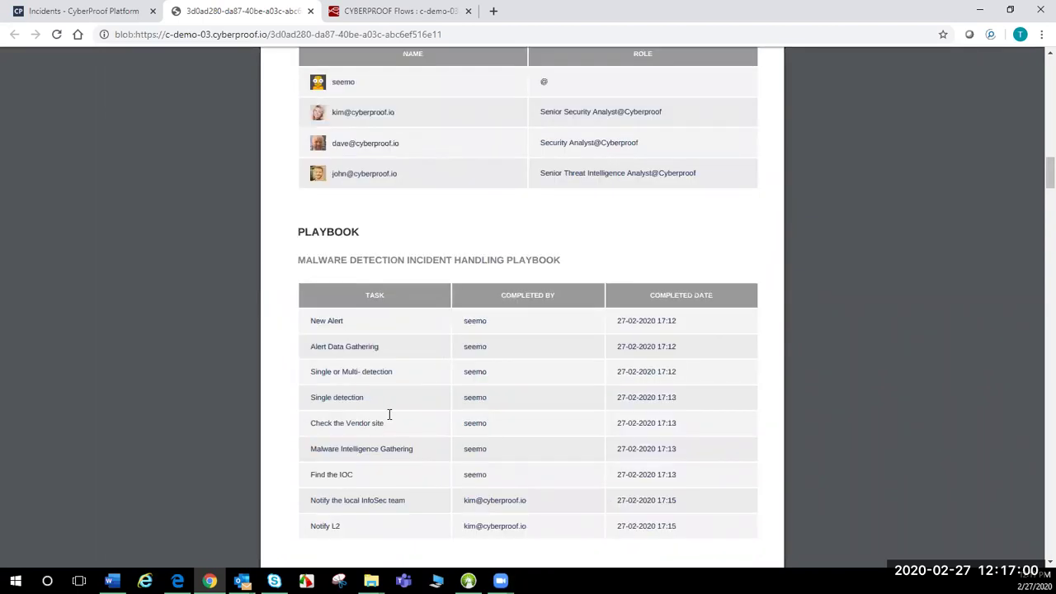
pyautogui.scroll(-4, 389, 415)
pyautogui.scroll(-10, 408, 401)
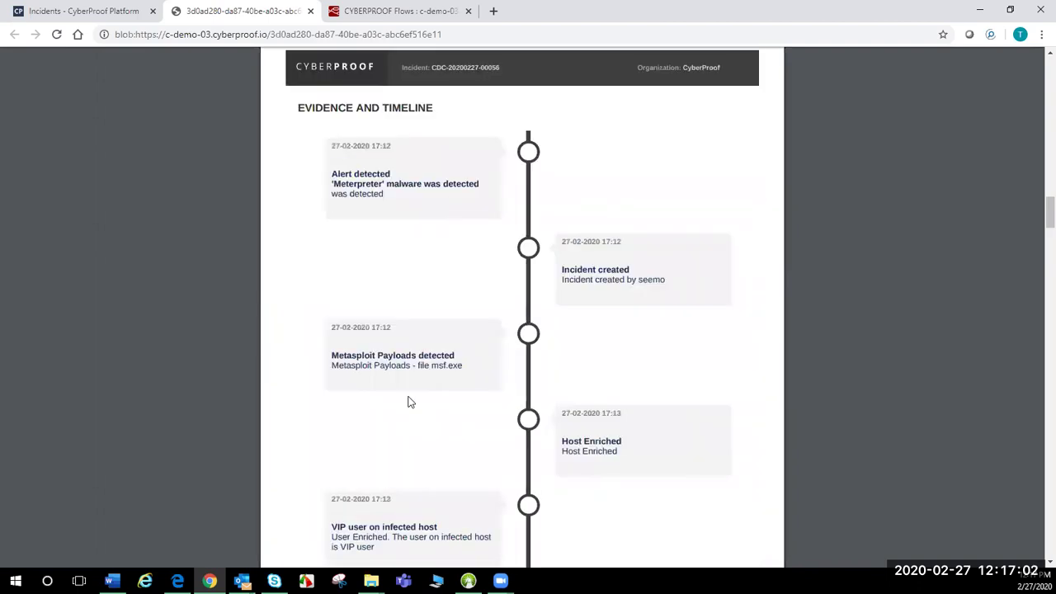
pyautogui.scroll(-4, 409, 401)
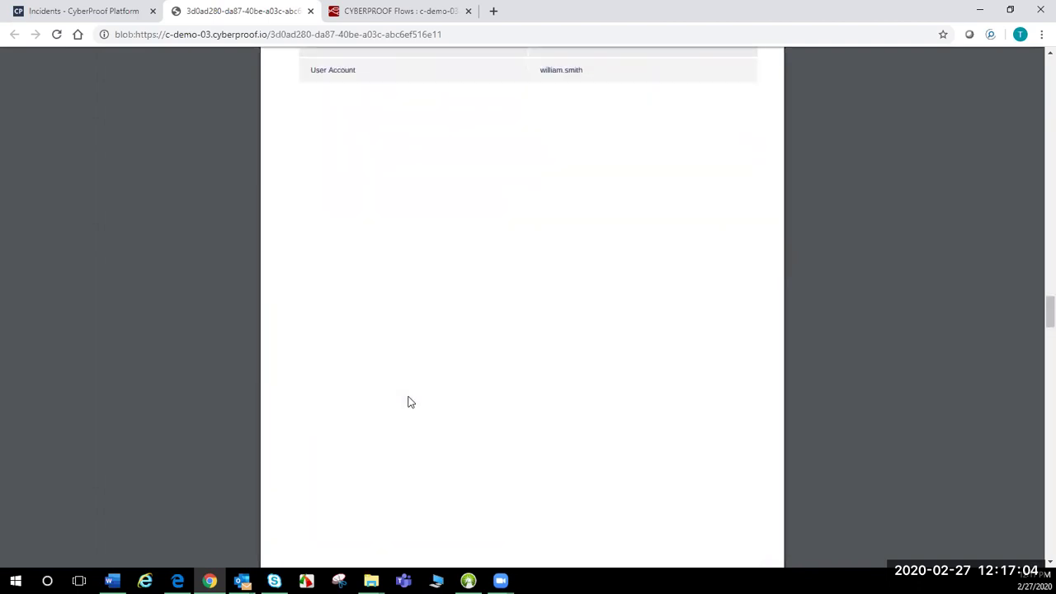
pyautogui.scroll(-6, 411, 402)
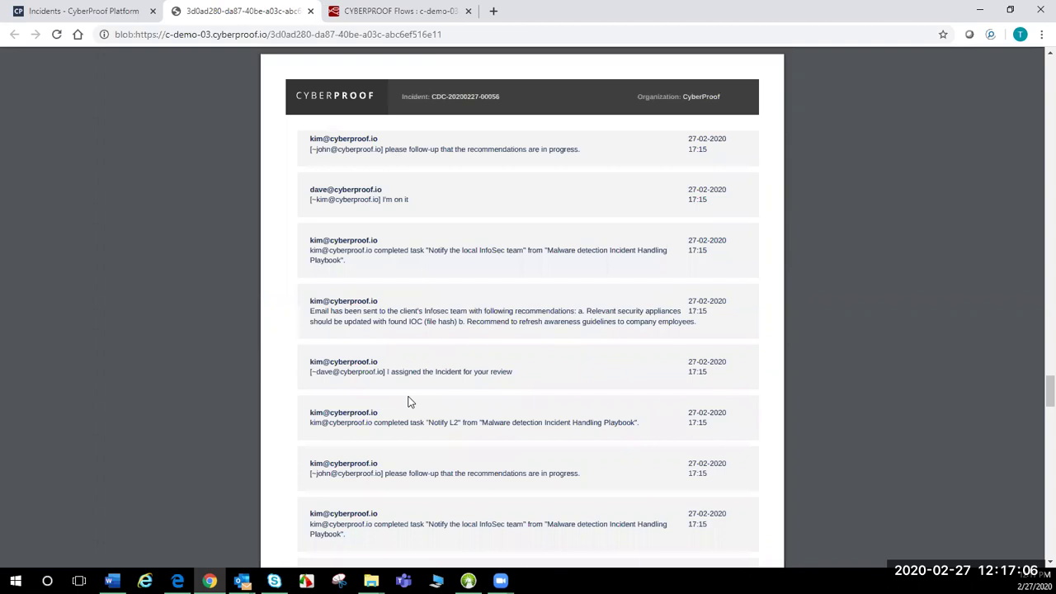
pyautogui.scroll(-10, 411, 402)
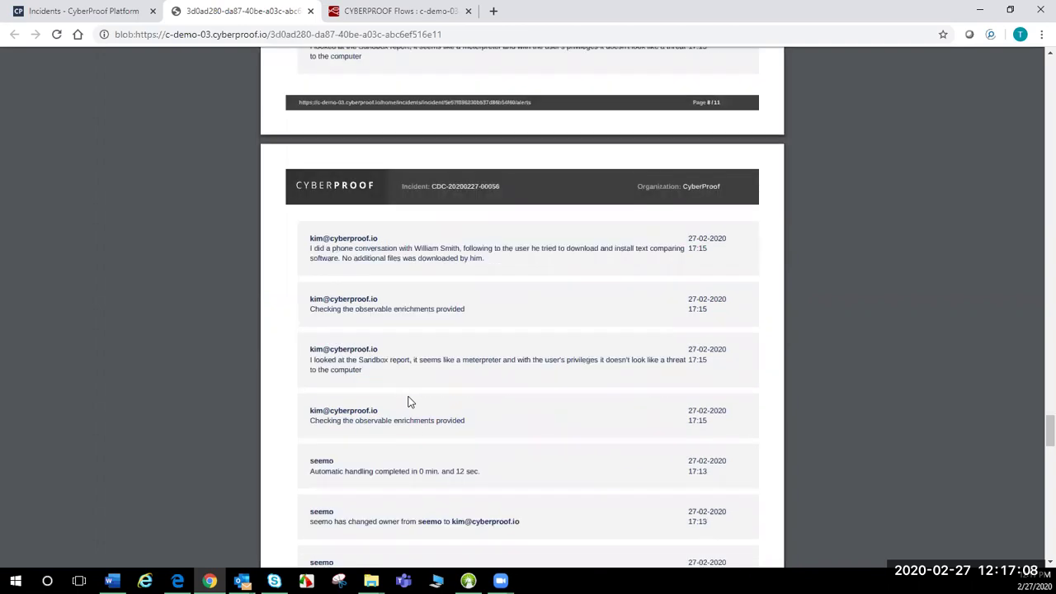
pyautogui.scroll(-6, 411, 402)
pyautogui.scroll(-5, 411, 402)
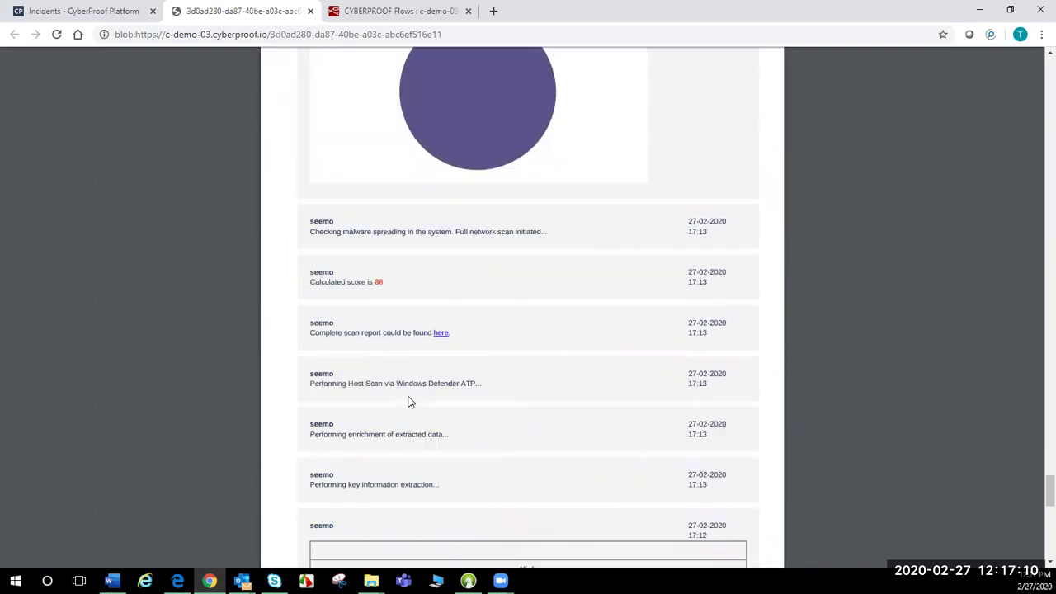
pyautogui.scroll(4, 410, 402)
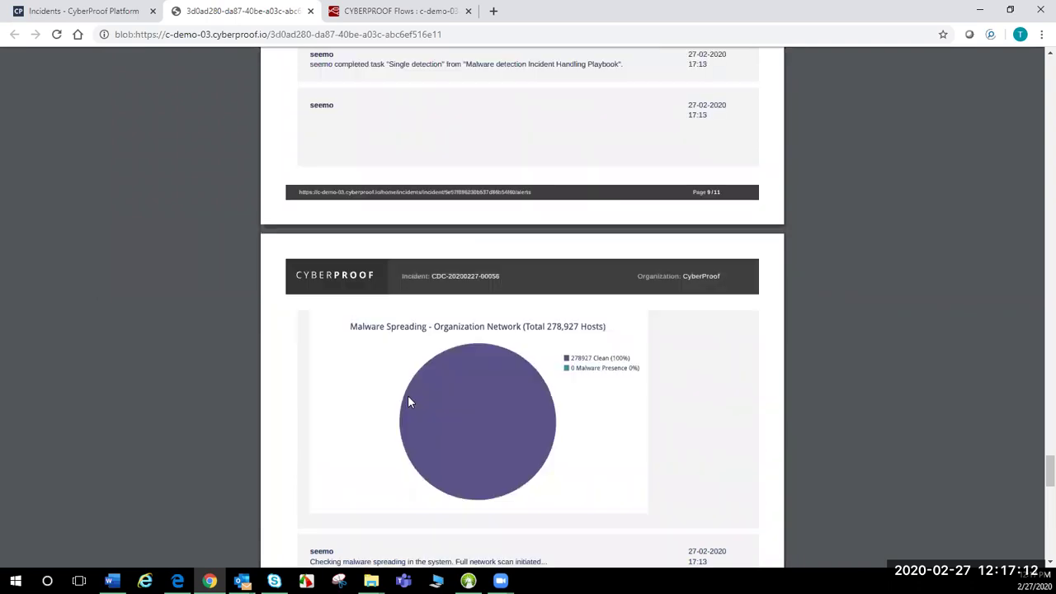
pyautogui.scroll(-10, 411, 402)
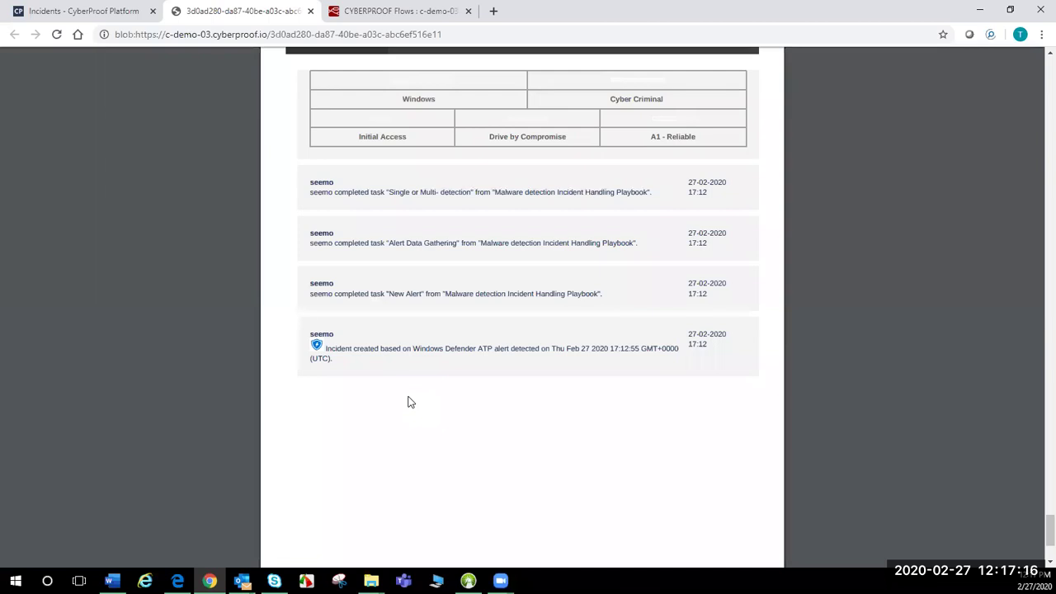
pyautogui.click(309, 11)
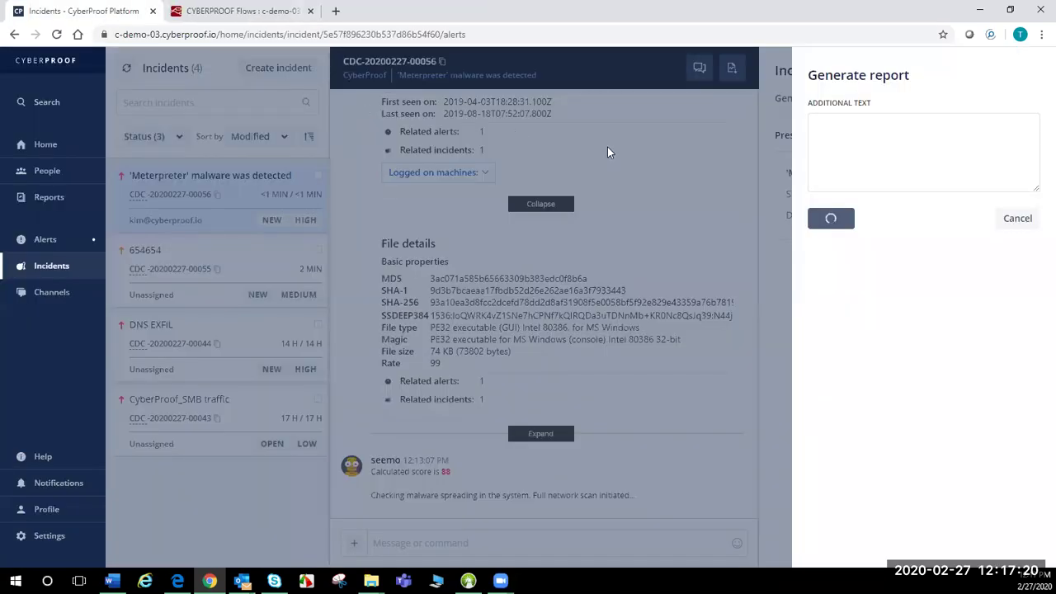